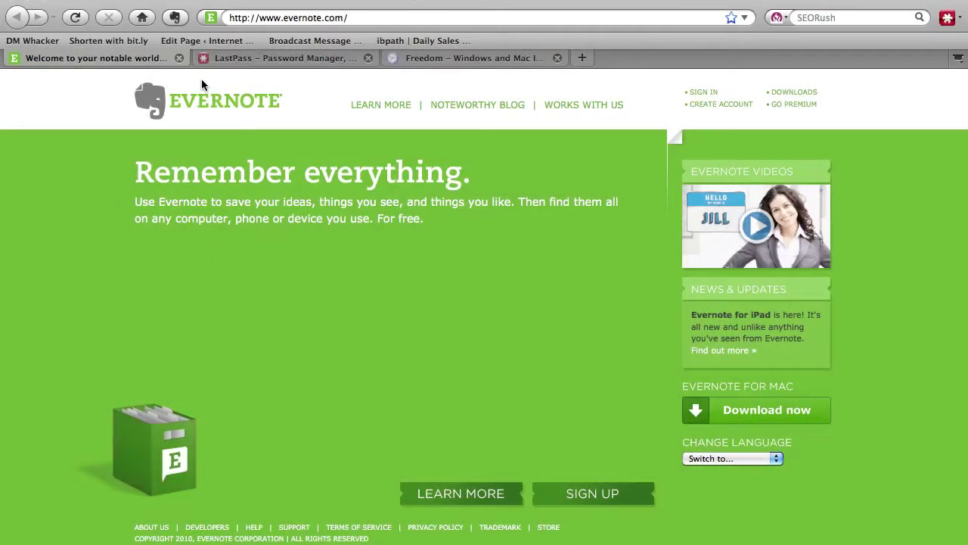
Open tyroneshum.com in a new Firefox tab.
left_click(367, 19)
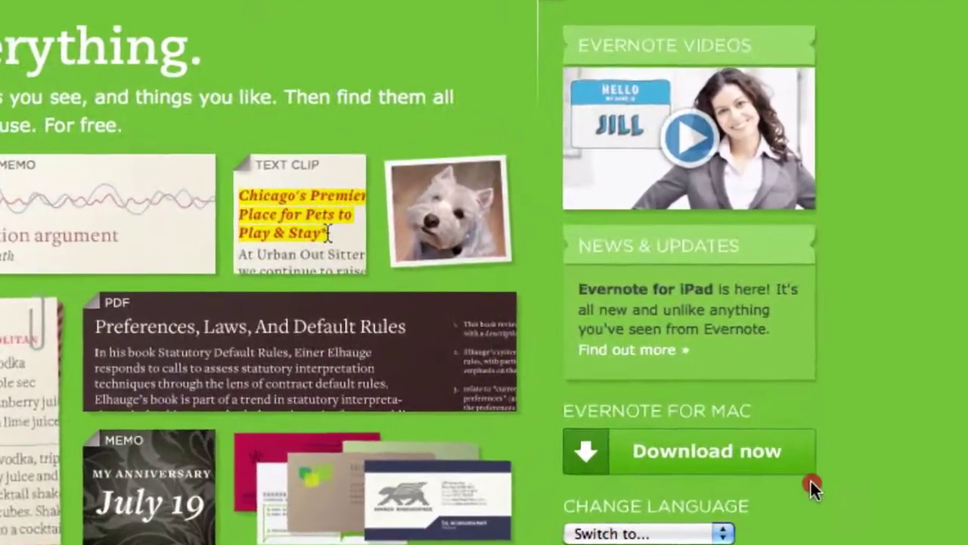
left_click(814, 476)
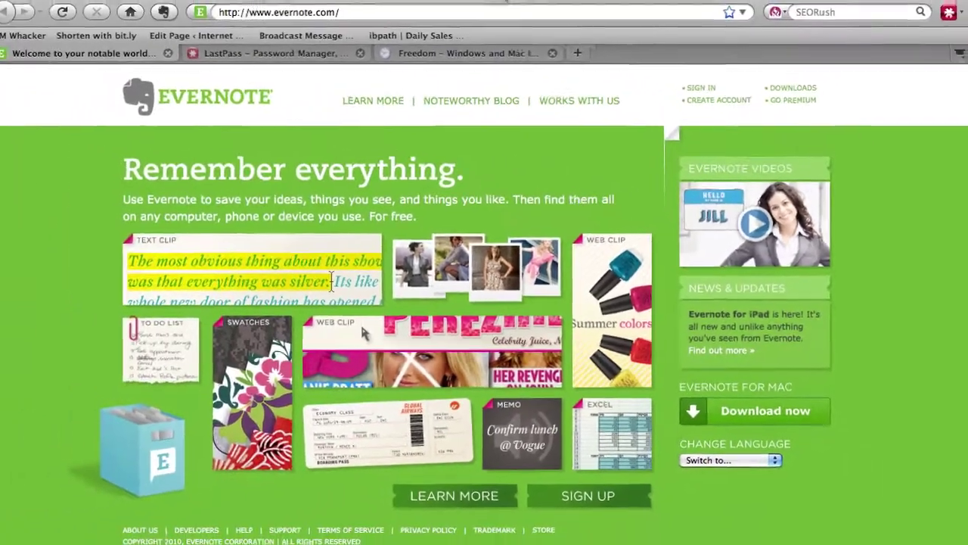
left_click(459, 0)
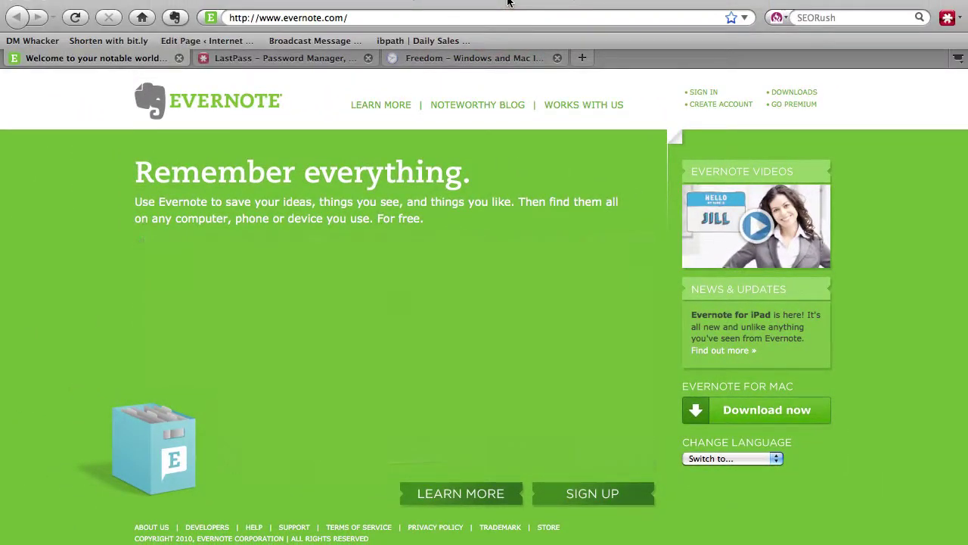
key("super+t")
type("t")
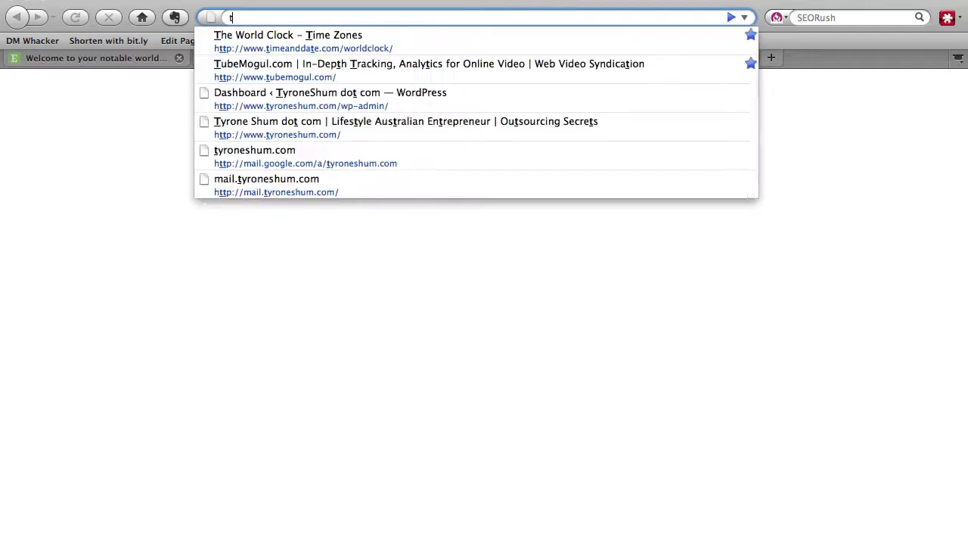
type("yroneshum.com.au/")
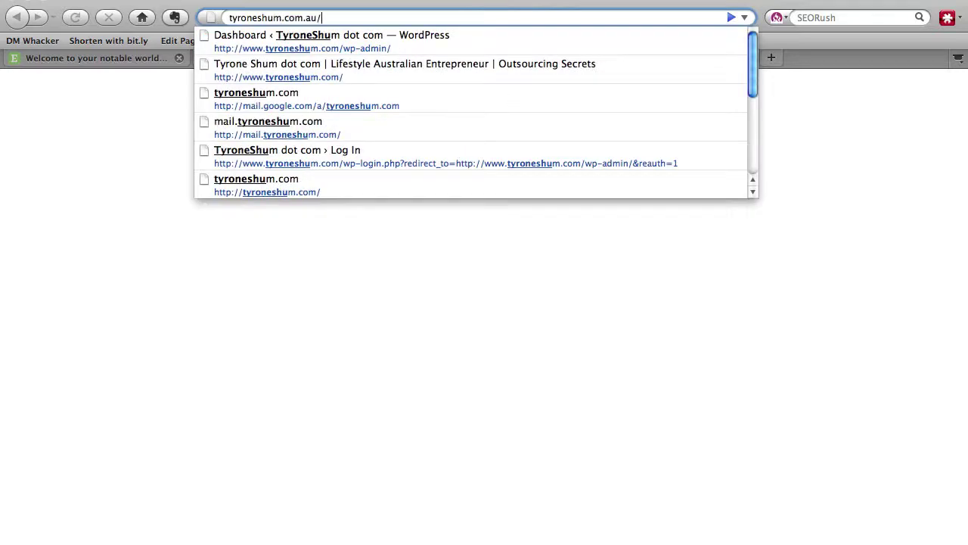
key("BackSpace")
key("BackSpace")
key("BackSpace")
type("/")
key("Return")
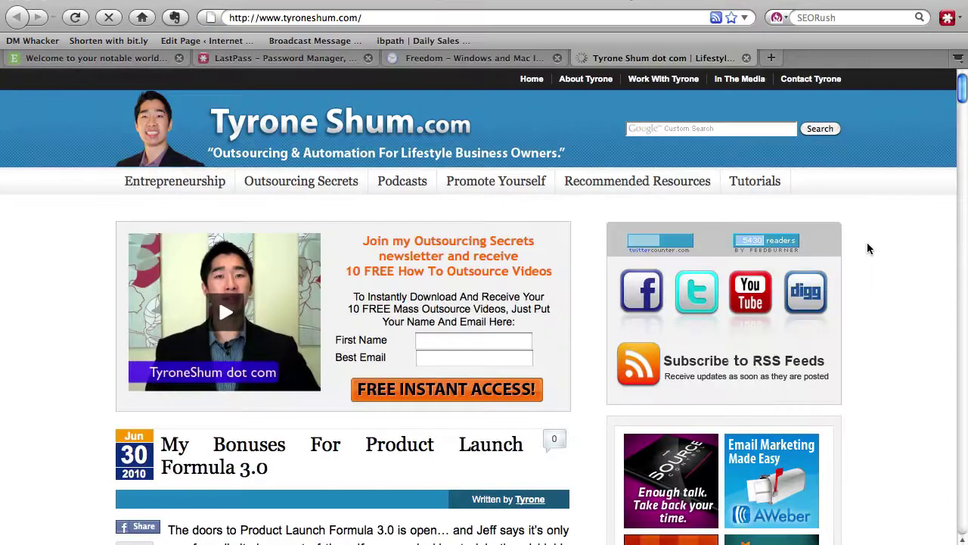
Scroll to the paragraph on Jeff Walker's four Launch video links, select it, then deselect it.
scroll(867, 242, "down", 4)
scroll(867, 242, "down", 10)
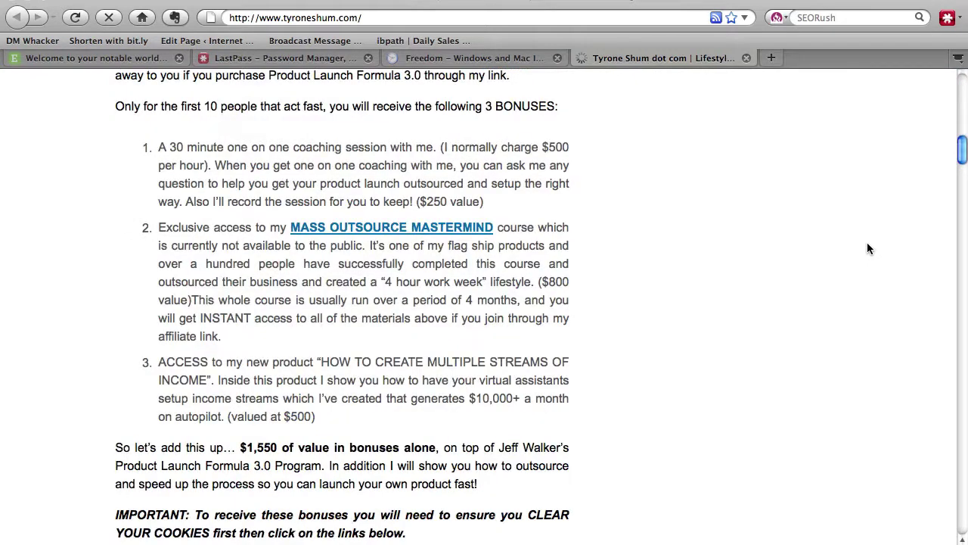
scroll(867, 242, "down", 8)
scroll(867, 249, "down", 15)
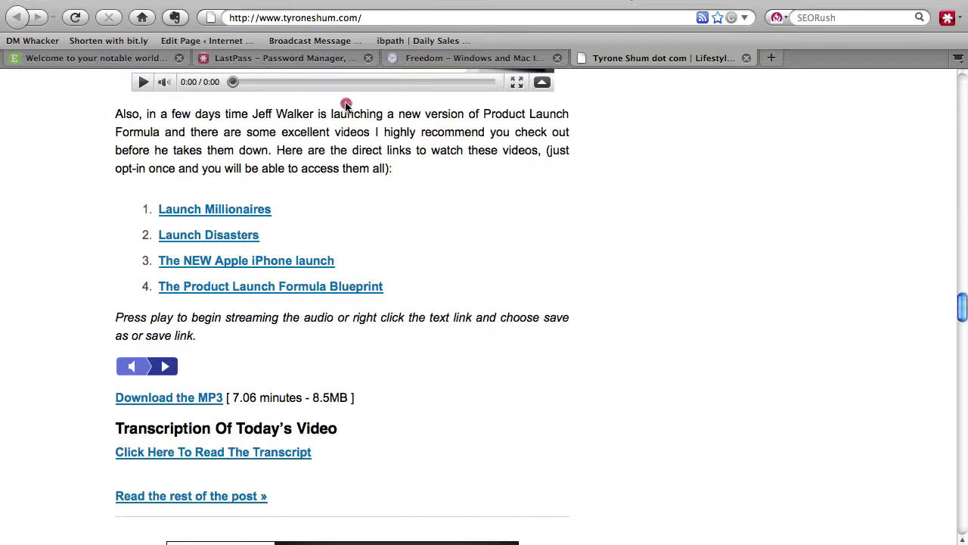
left_click_drag(363, 100, 550, 352)
left_click(575, 340)
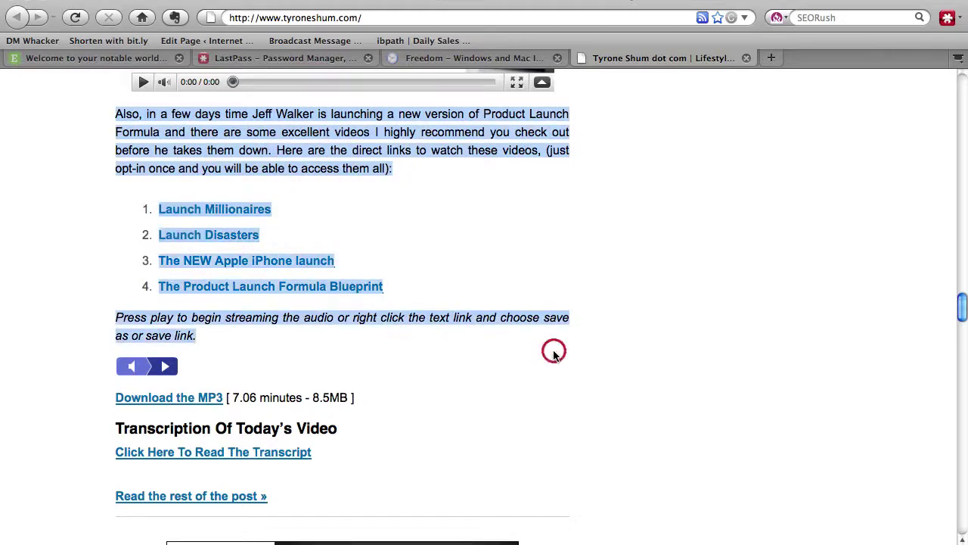
left_click(554, 355)
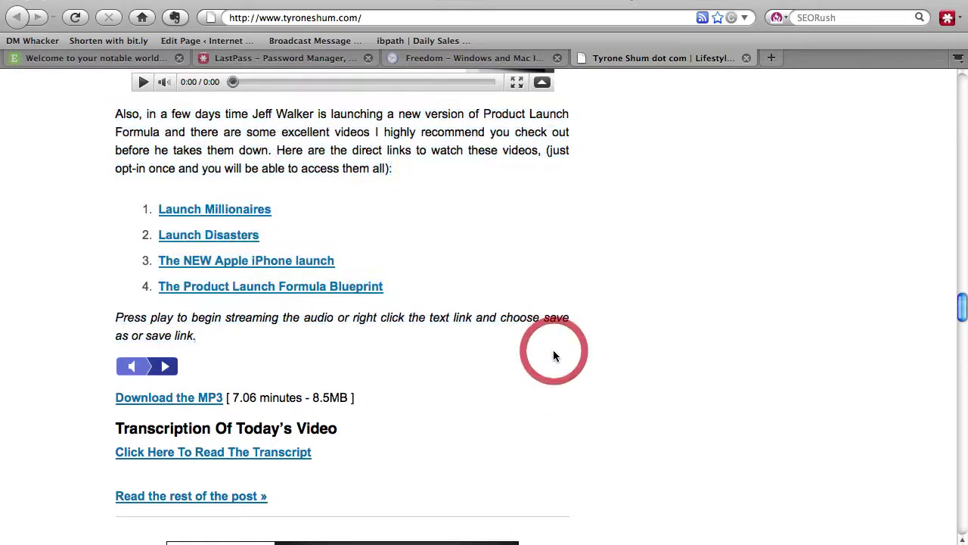
Clip a screenshot of the Jeff Walker paragraph and its four Launch video links into Evernote.
left_click(744, 6)
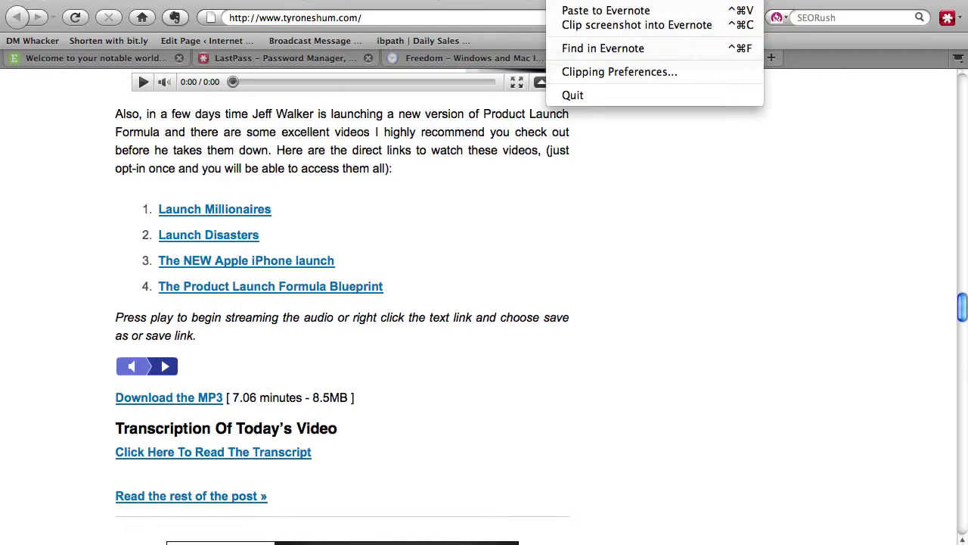
left_click(684, 27)
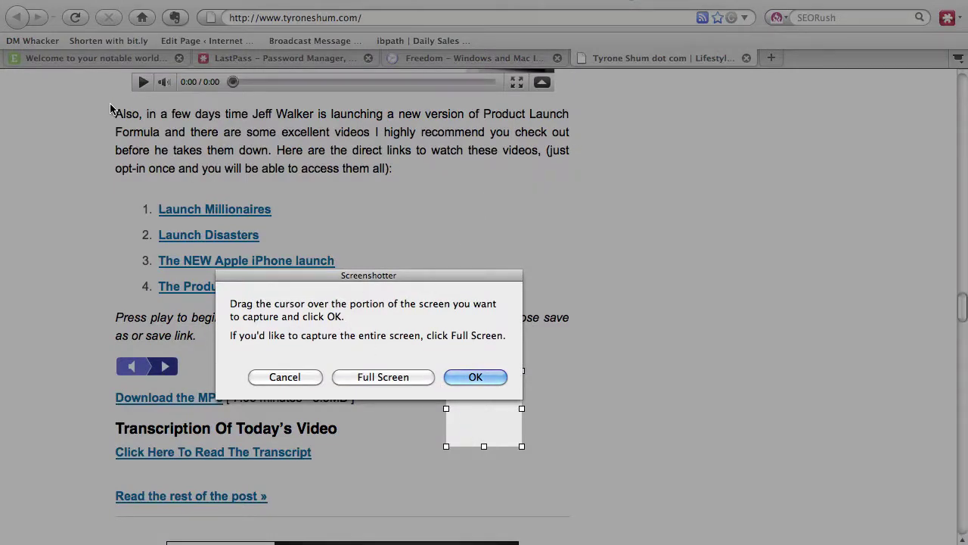
left_click_drag(110, 106, 575, 349)
left_click(488, 381)
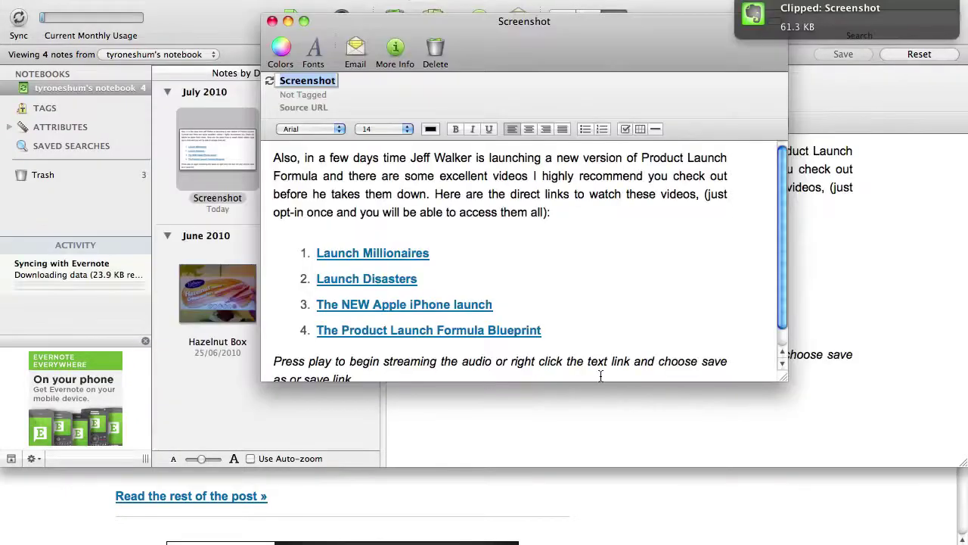
Enlarge the note window, rename the note from Screenshot to PLF3.0, and close its window.
left_click_drag(785, 376, 786, 444)
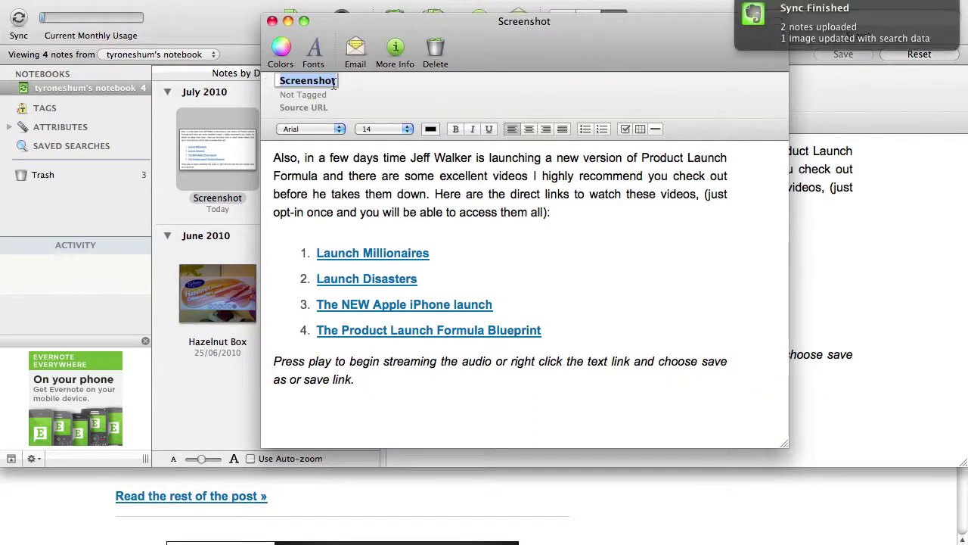
left_click_drag(333, 85, 269, 82)
type("PLF3")
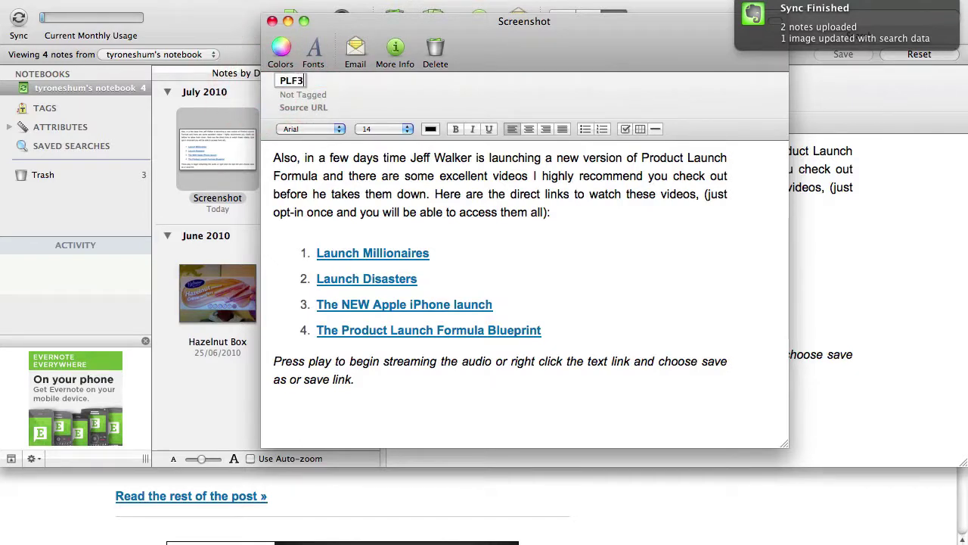
type(".0")
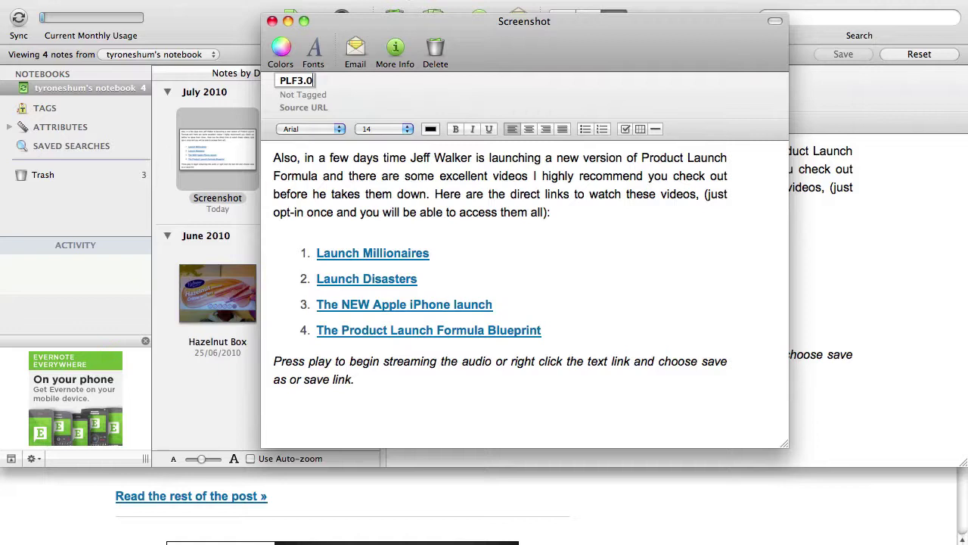
left_click(379, 158)
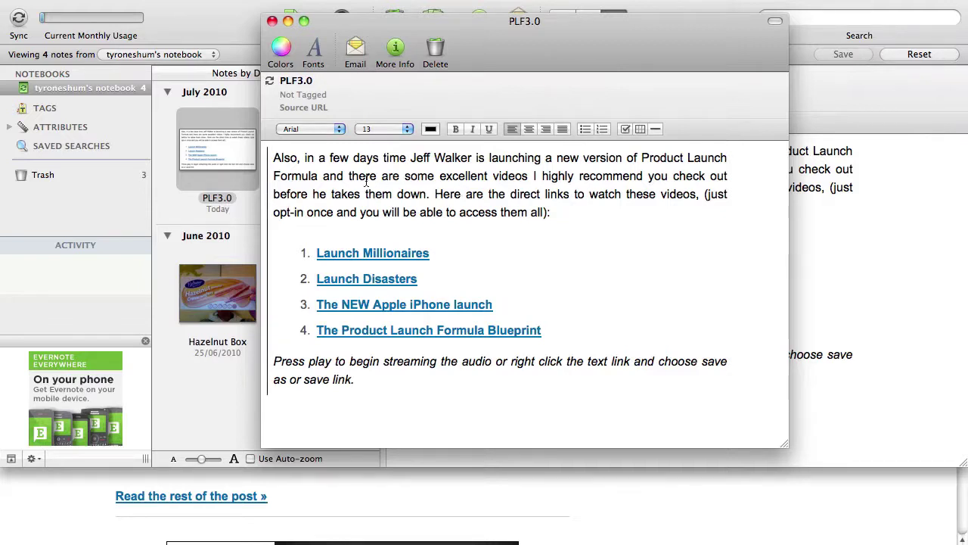
left_click(271, 22)
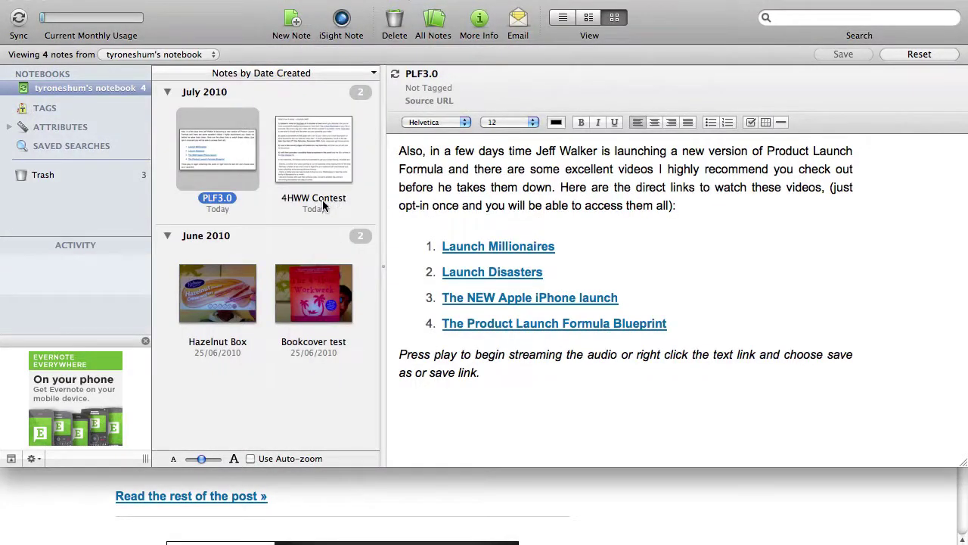
Search the notes for 4HWW, then replace the search term with Youtube.
left_click(820, 18)
type("4")
key("BackSpace")
type("4W")
key("BackSpace")
type("WHH")
key("BackSpace")
key("BackSpace")
key("BackSpace")
type("HWW")
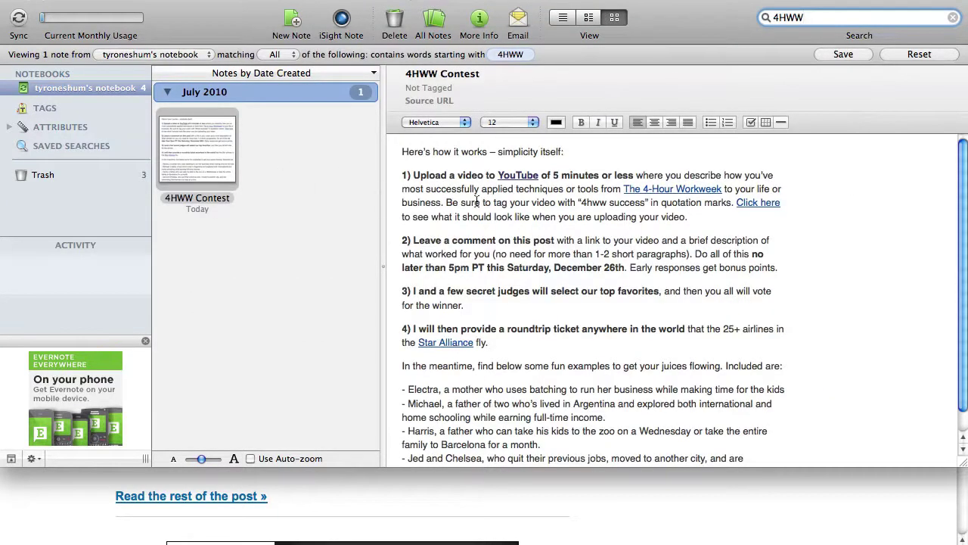
double_click(817, 20)
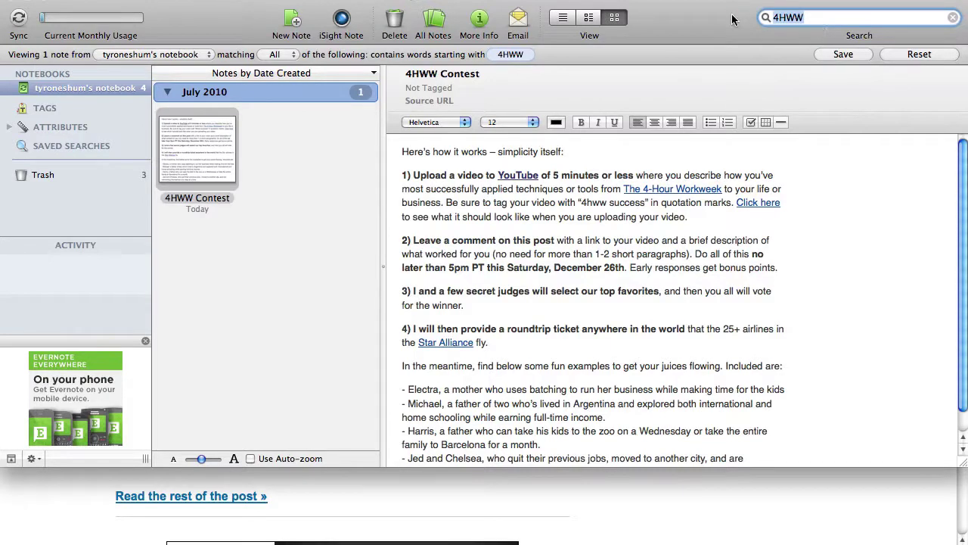
type("Youtube")
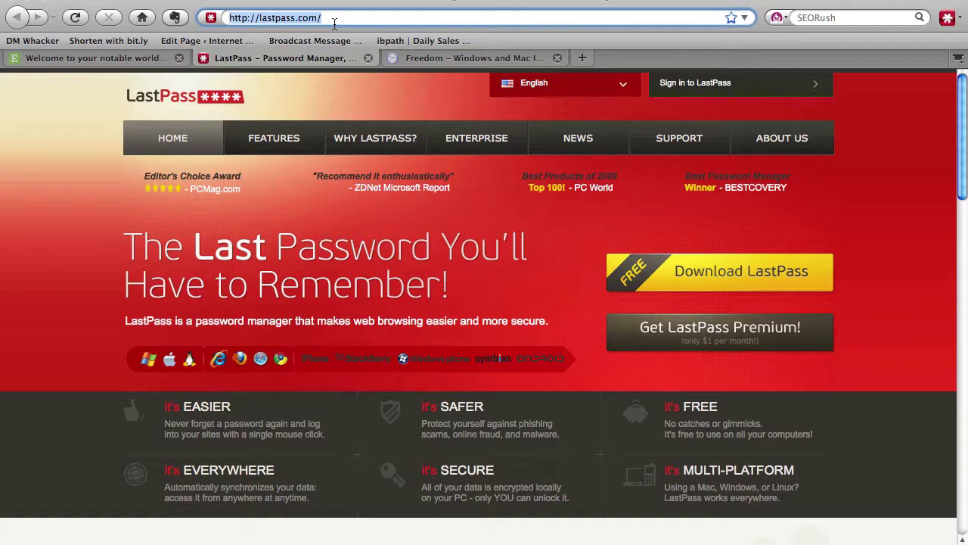
left_click(840, 297)
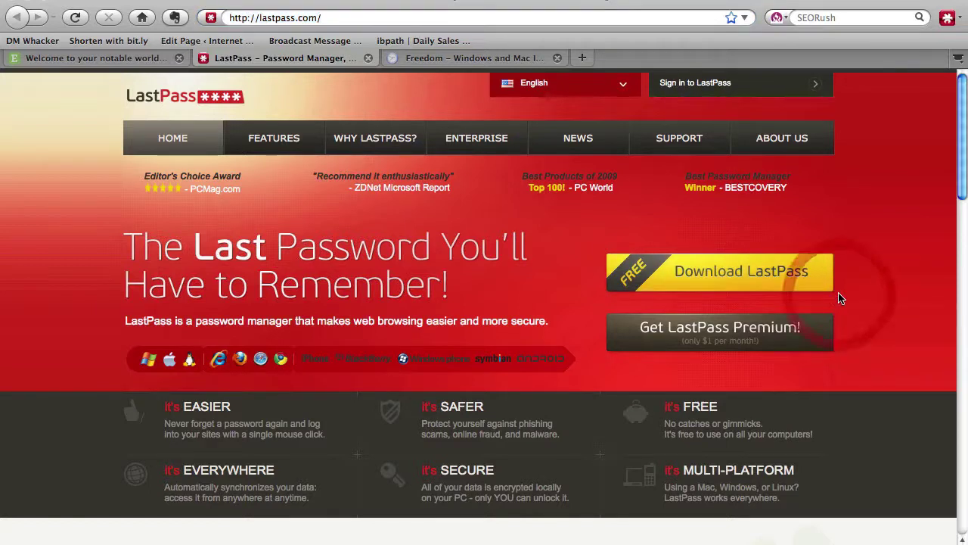
left_click(956, 18)
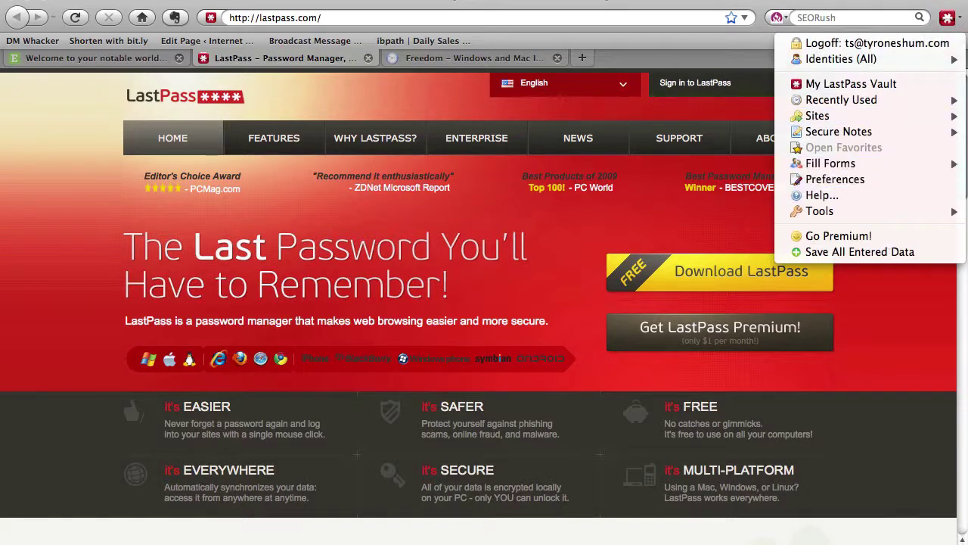
left_click(570, 2)
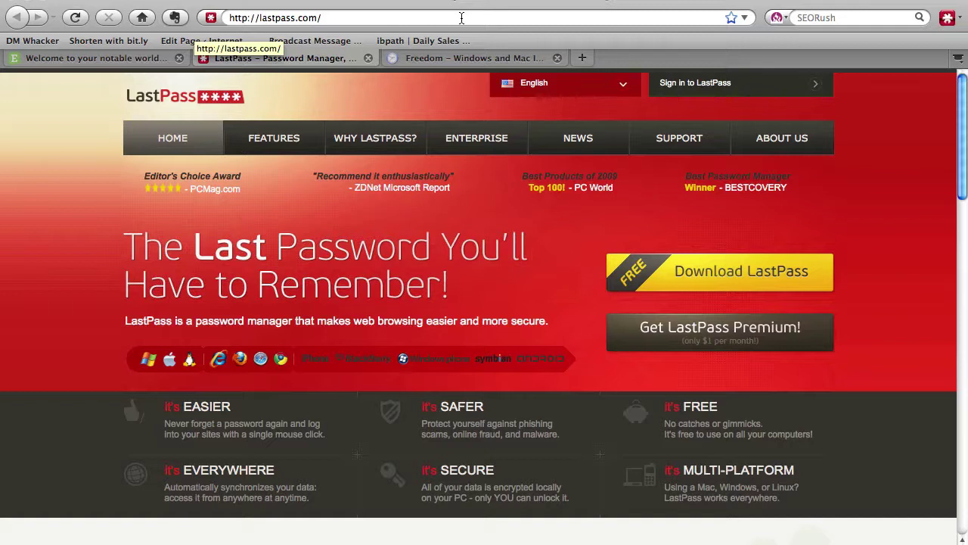
In the Google sign-in form, retype the start of the account e-mail and cycle through LastPass's saved logins.
left_click(461, 18)
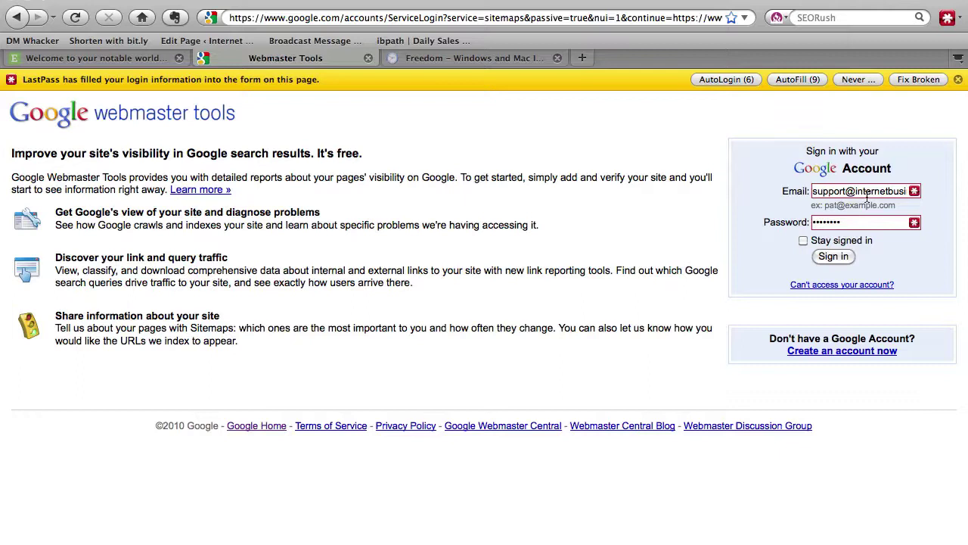
triple_click(868, 194)
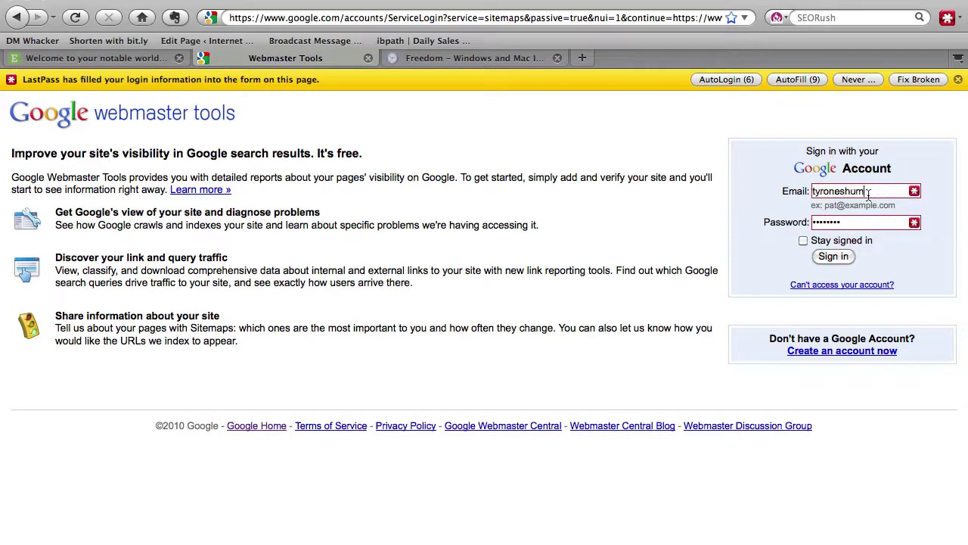
key("Down")
key("Down")
key("Down")
key("Down")
key("Down")
key("Down")
key("Down")
key("Down")
key("Down")
key("Down")
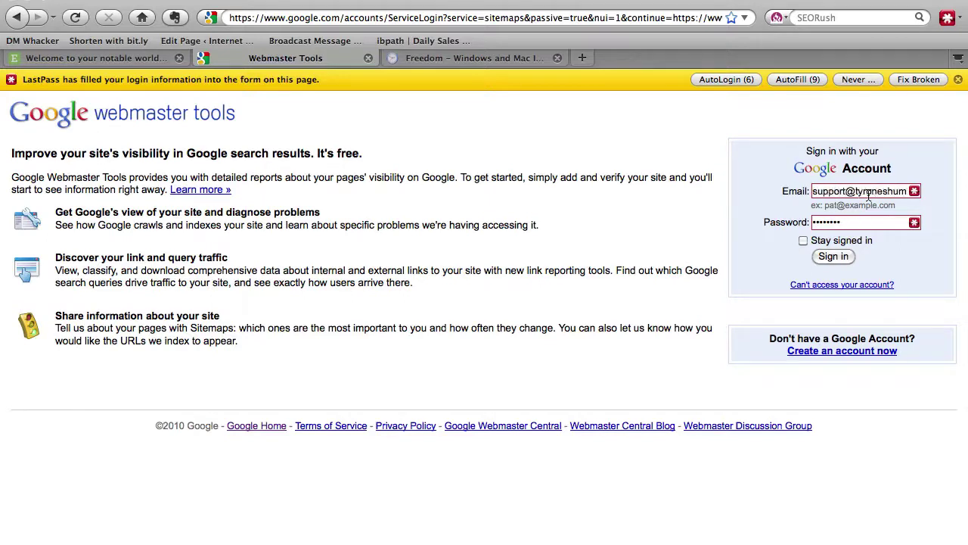